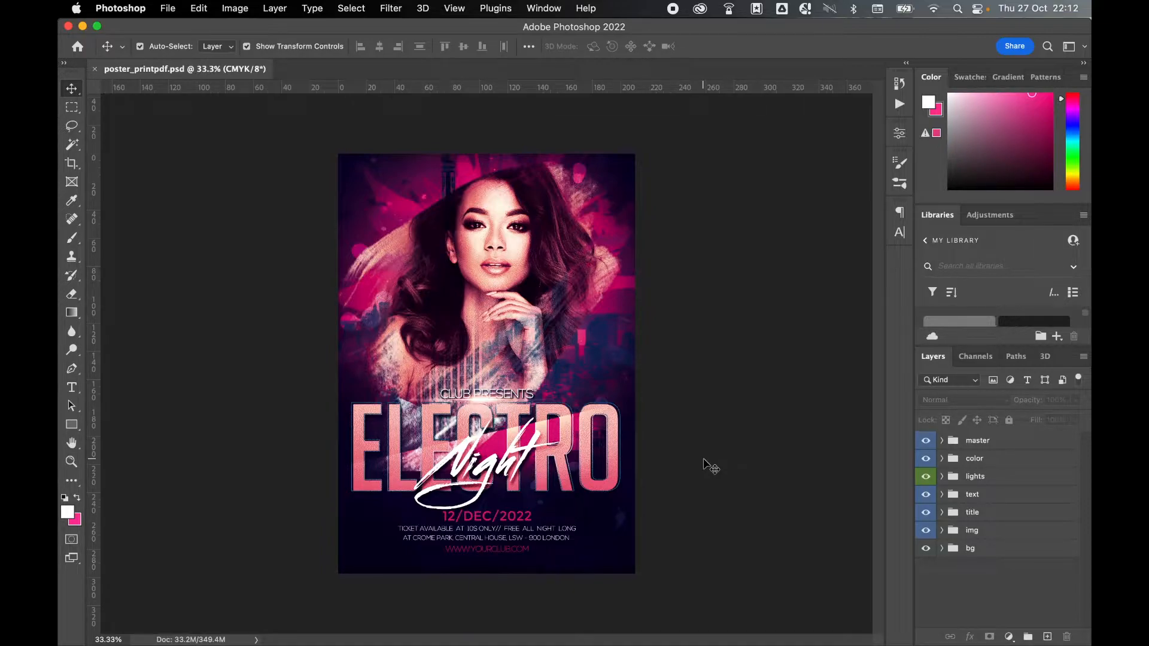
Place ruler guides along all four edges of the poster to mark its trim size.
click(454, 7)
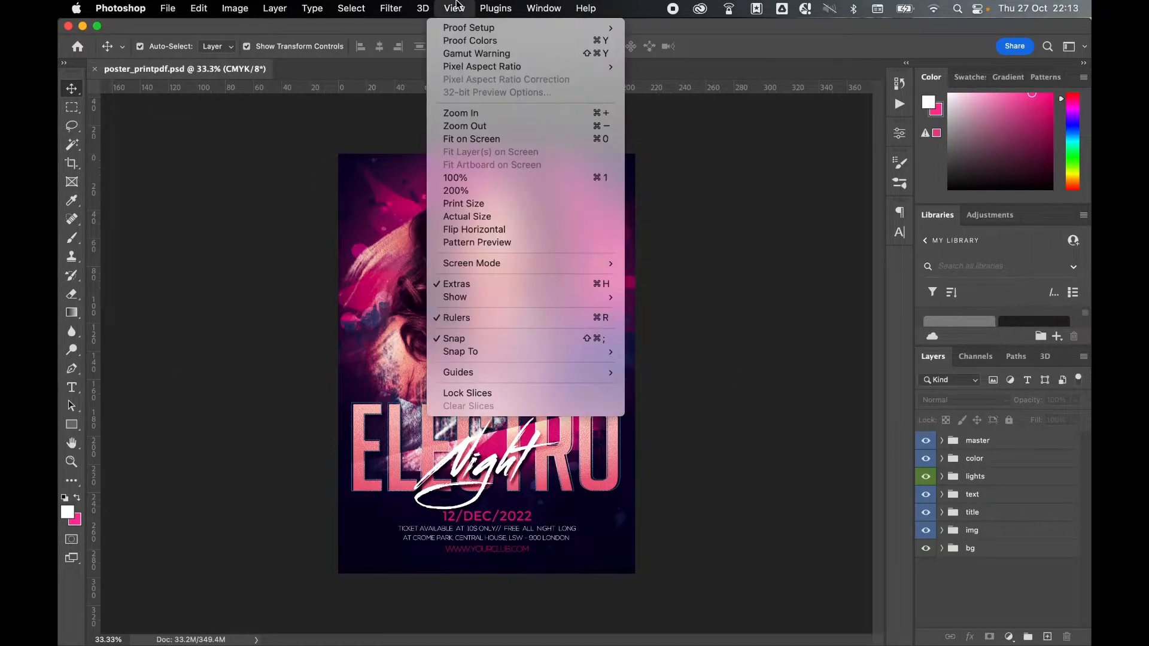
click(751, 313)
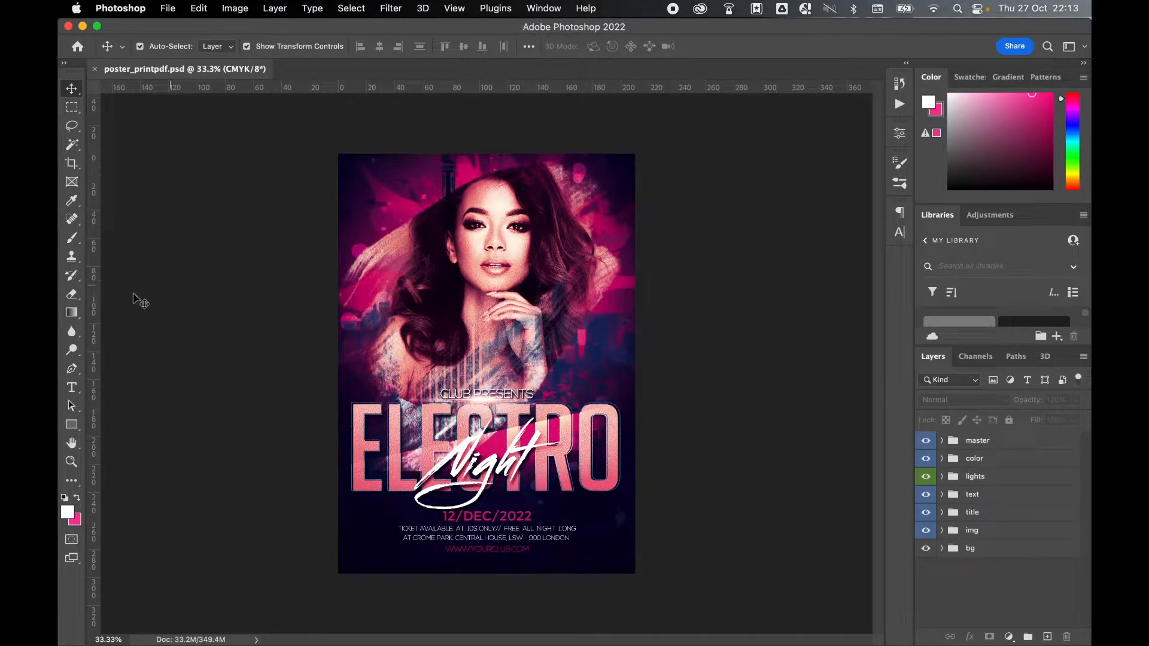
drag(556, 91, 557, 154)
drag(93, 330, 629, 331)
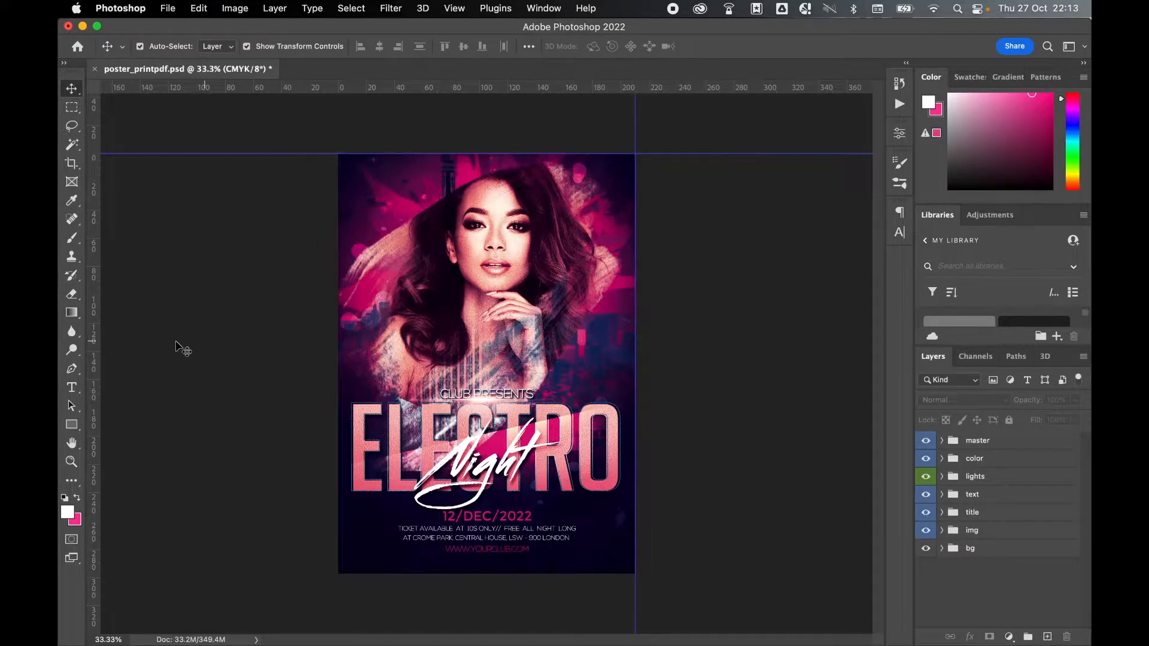
drag(95, 347, 339, 343)
drag(457, 98, 488, 573)
Begin resizing the canvas by setting its new width to 215.97 mm.
click(234, 8)
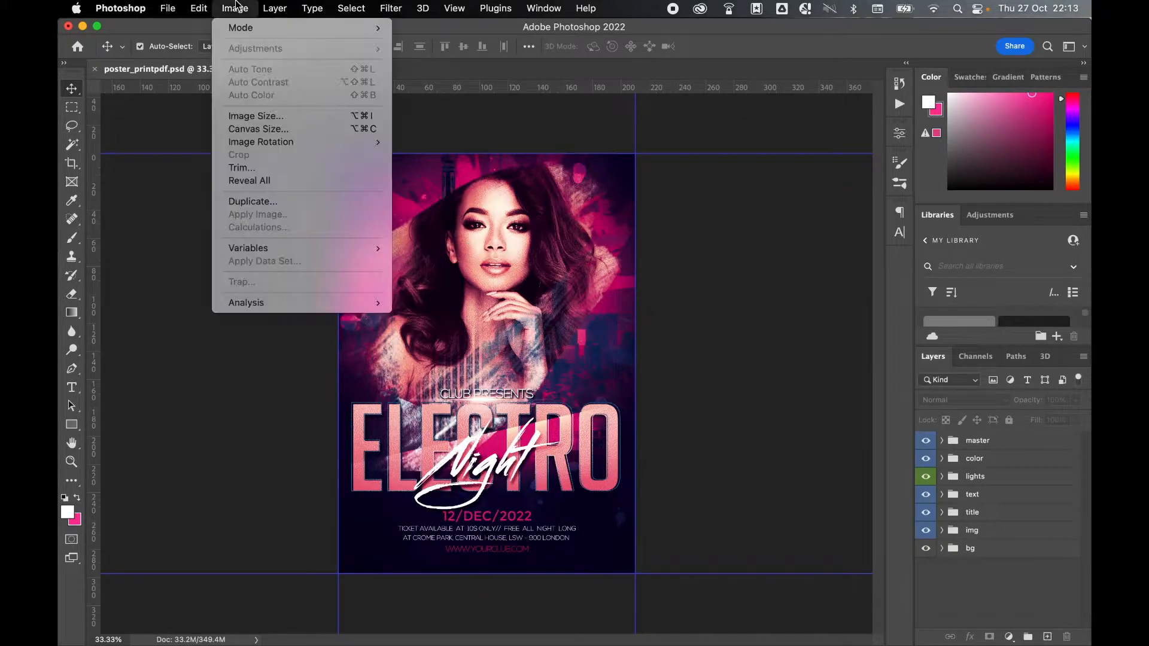
click(276, 130)
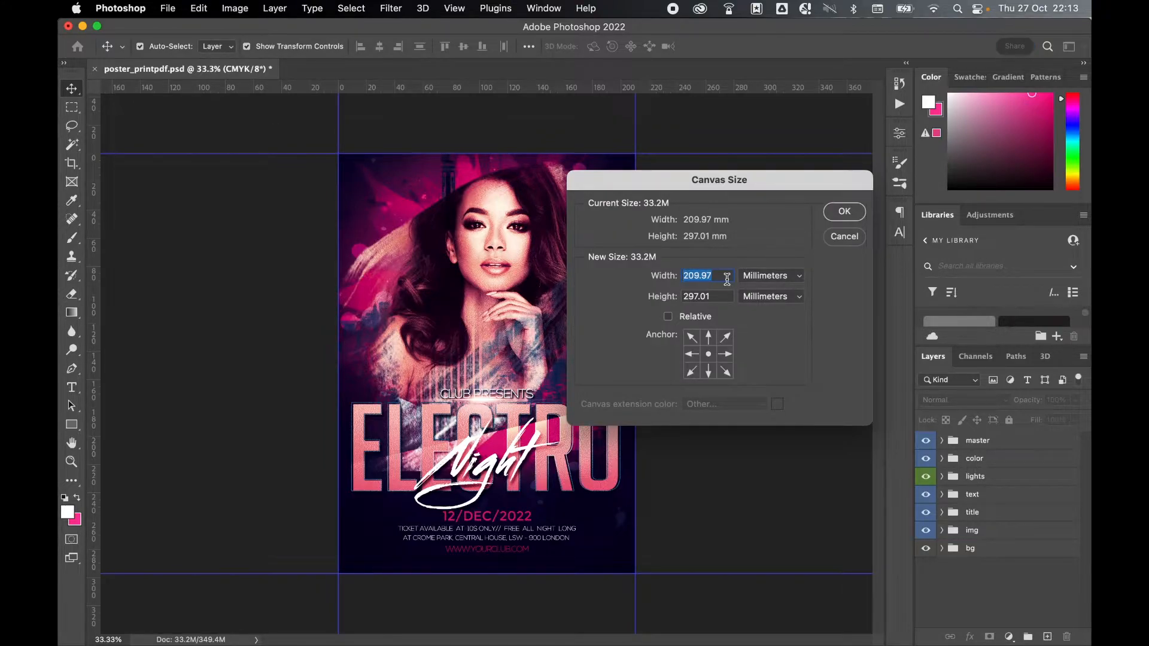
click(693, 275)
double_click(695, 276)
key(BackSpace)
key(BackSpace)
text(15)
Set the new canvas height to 303.01 mm, apply the resize and save the document.
double_click(701, 296)
key(Left)
key(Right)
key(BackSpace)
key(BackSpace)
key(BackSpace)
text(303)
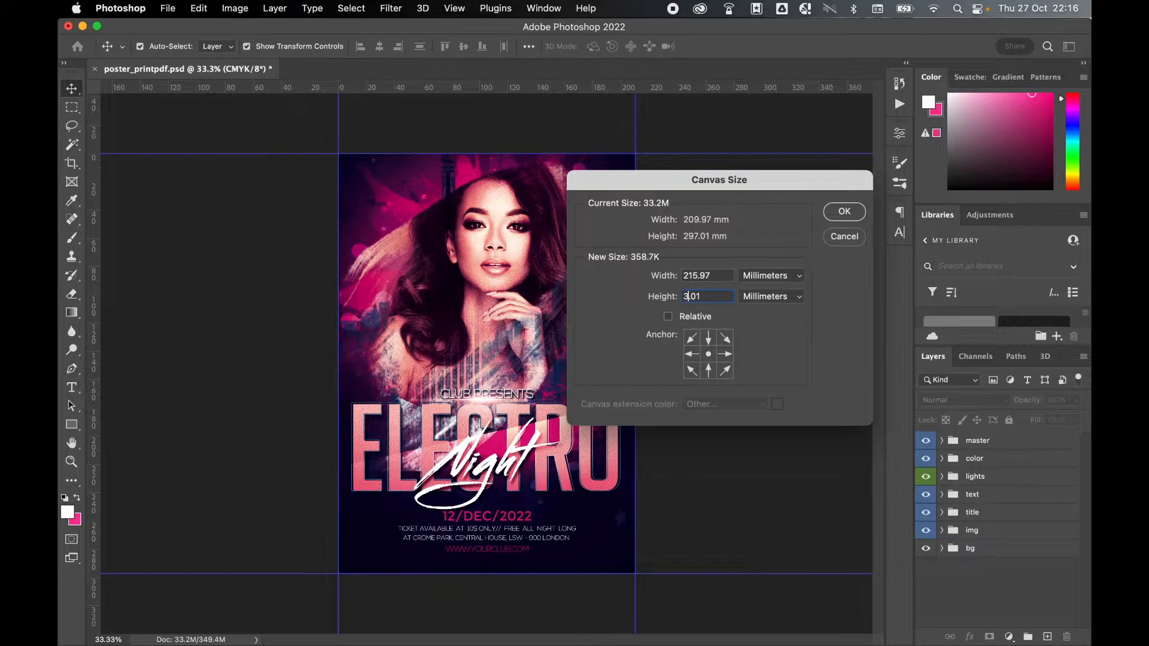
click(841, 211)
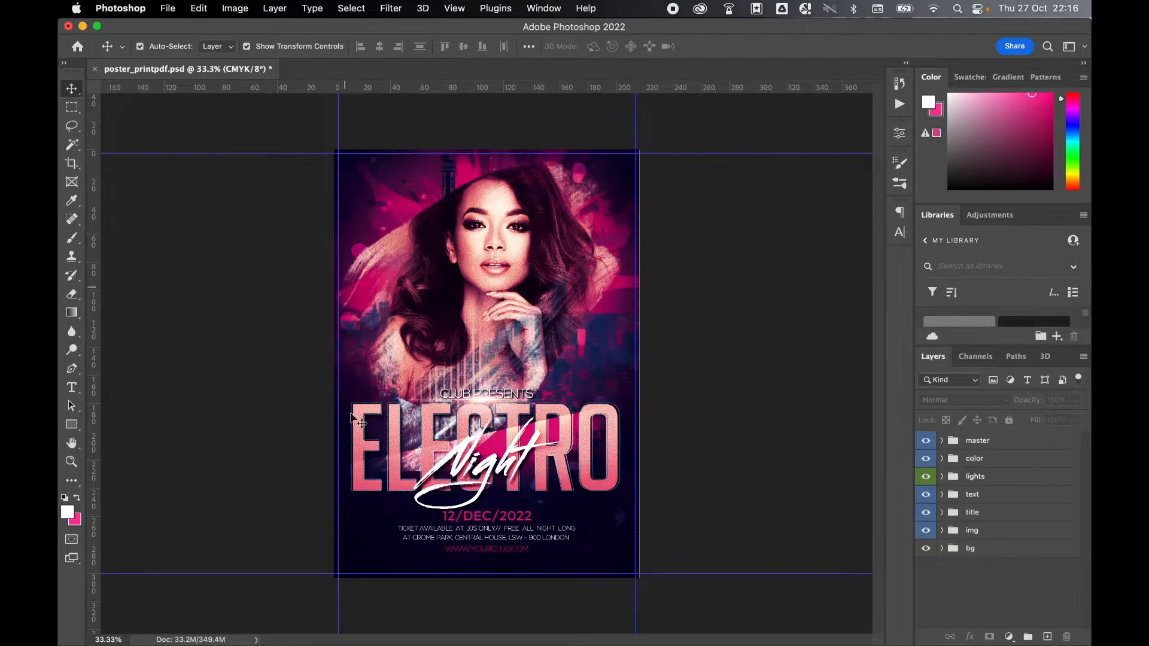
key(super+s)
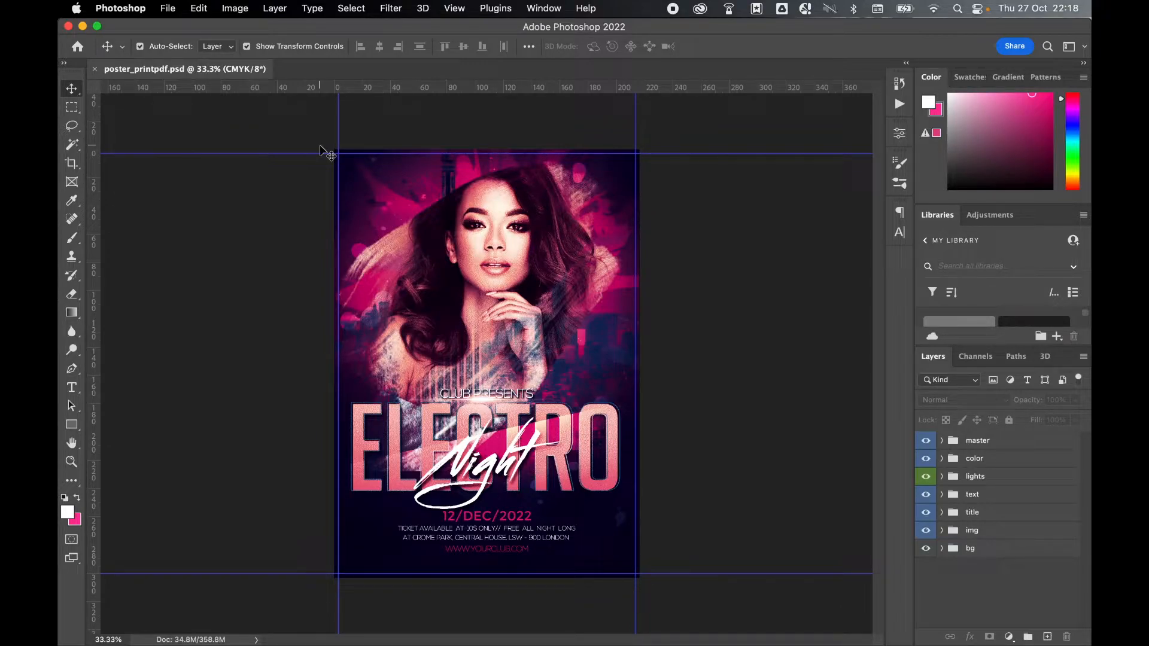
Examine the Photoshop PDF settings for General, Output, Security and Summary, and leave without saving a PDF.
click(169, 7)
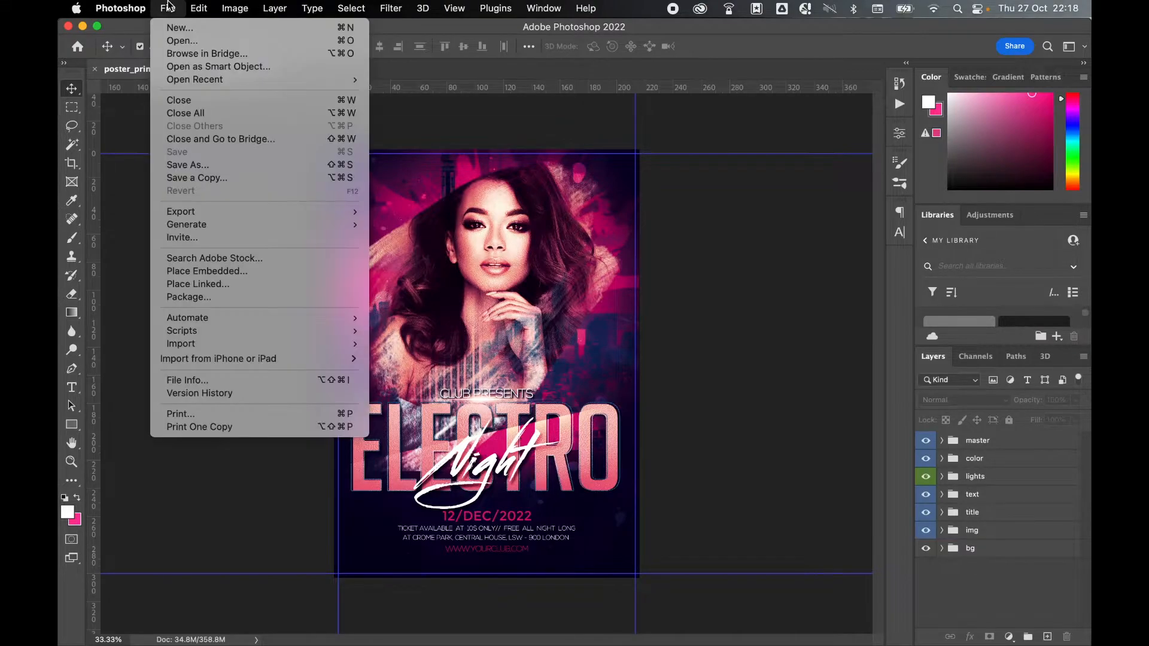
click(182, 177)
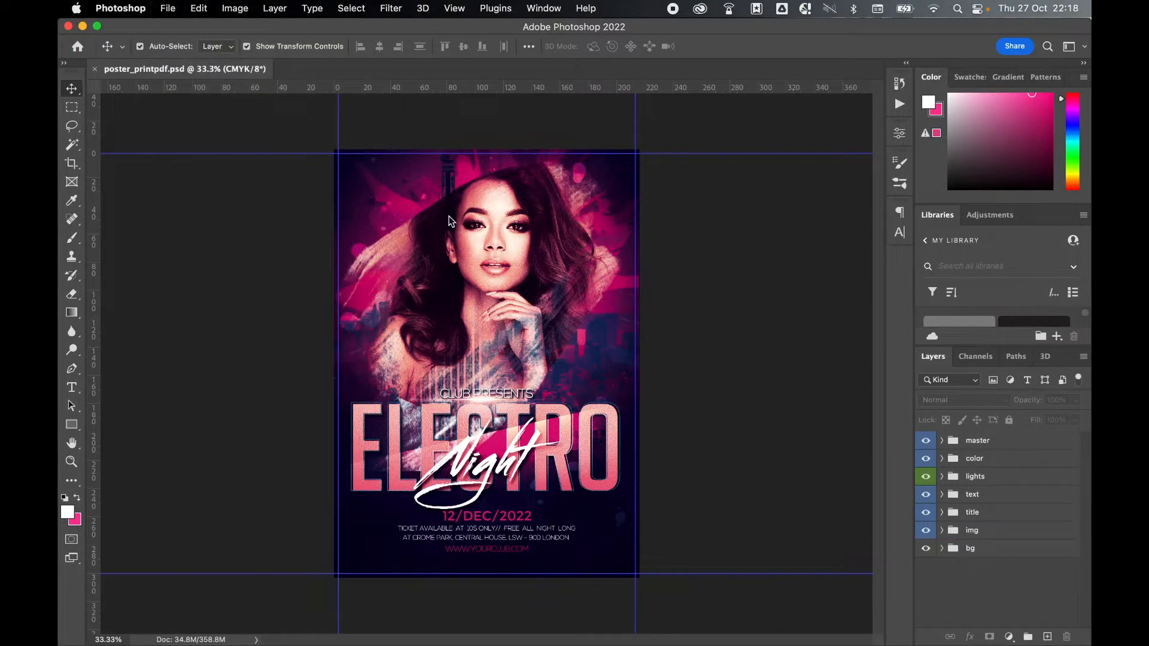
click(585, 529)
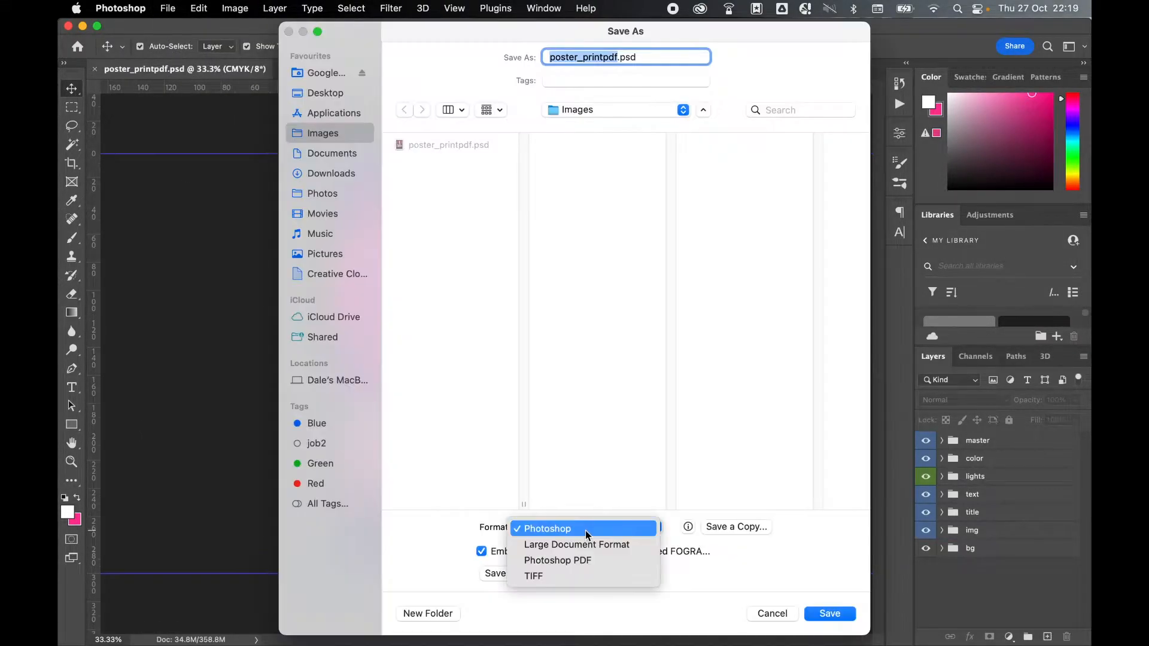
click(569, 561)
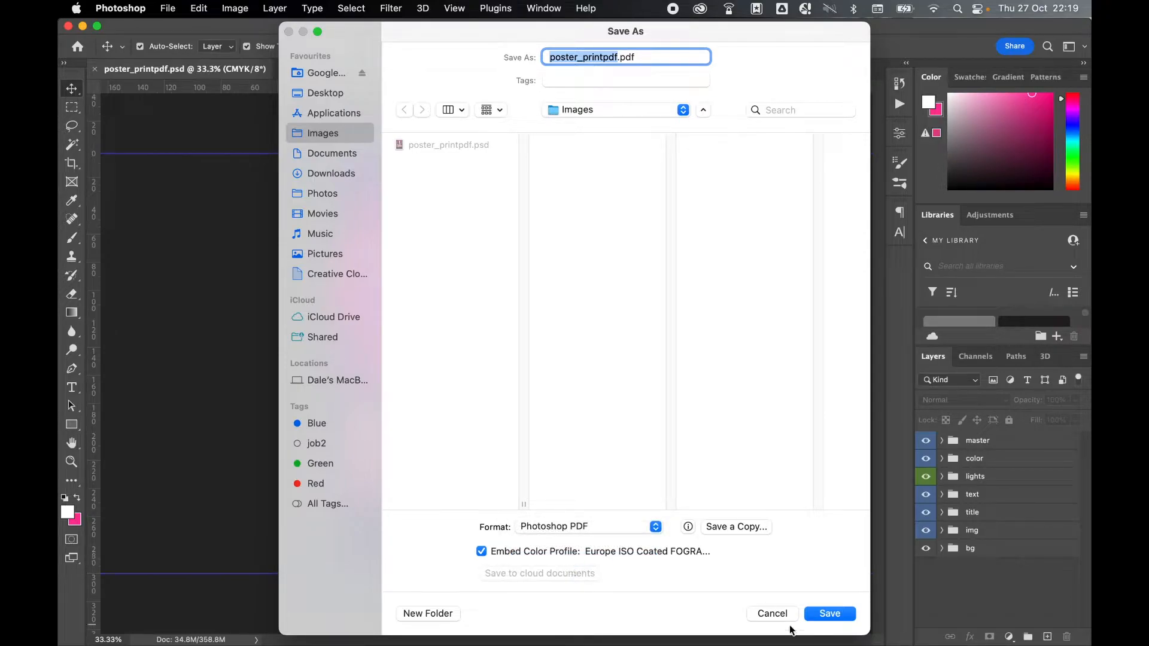
click(829, 613)
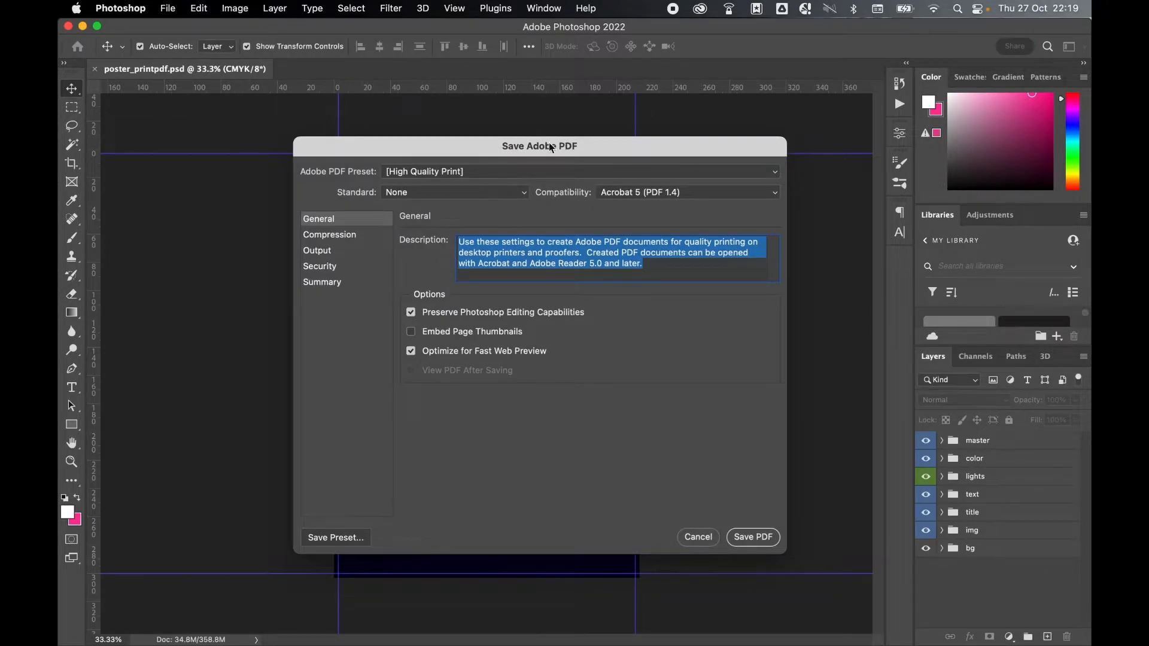
click(326, 280)
click(334, 254)
click(329, 267)
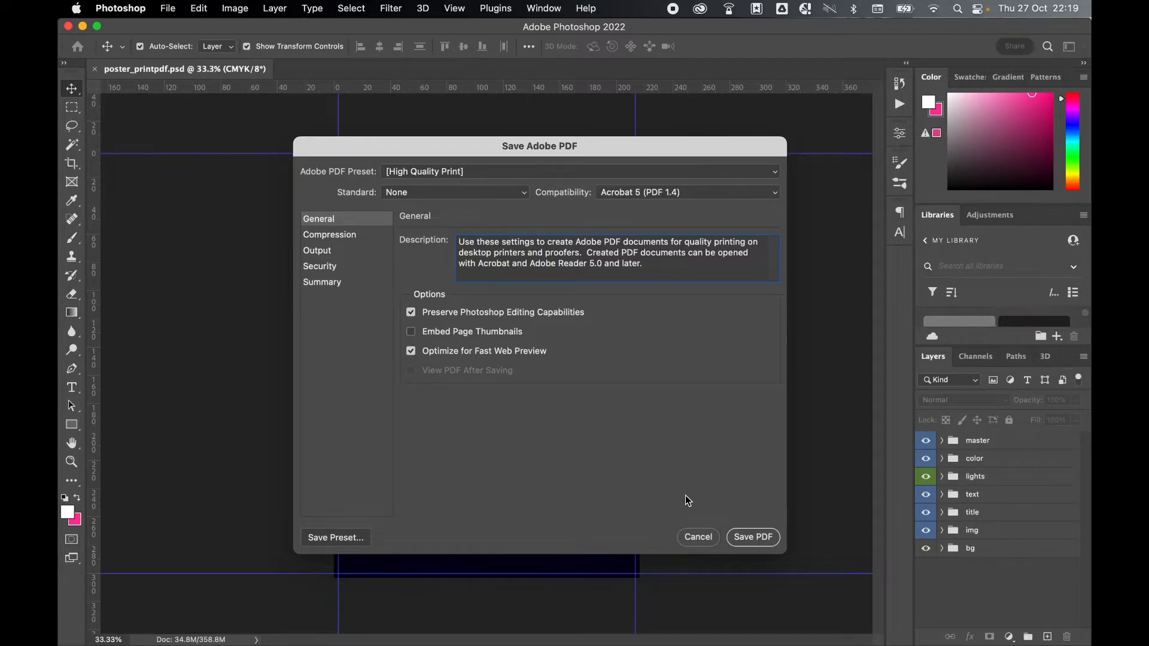
click(704, 540)
Examine the crop and registration mark options in the print settings.
click(170, 8)
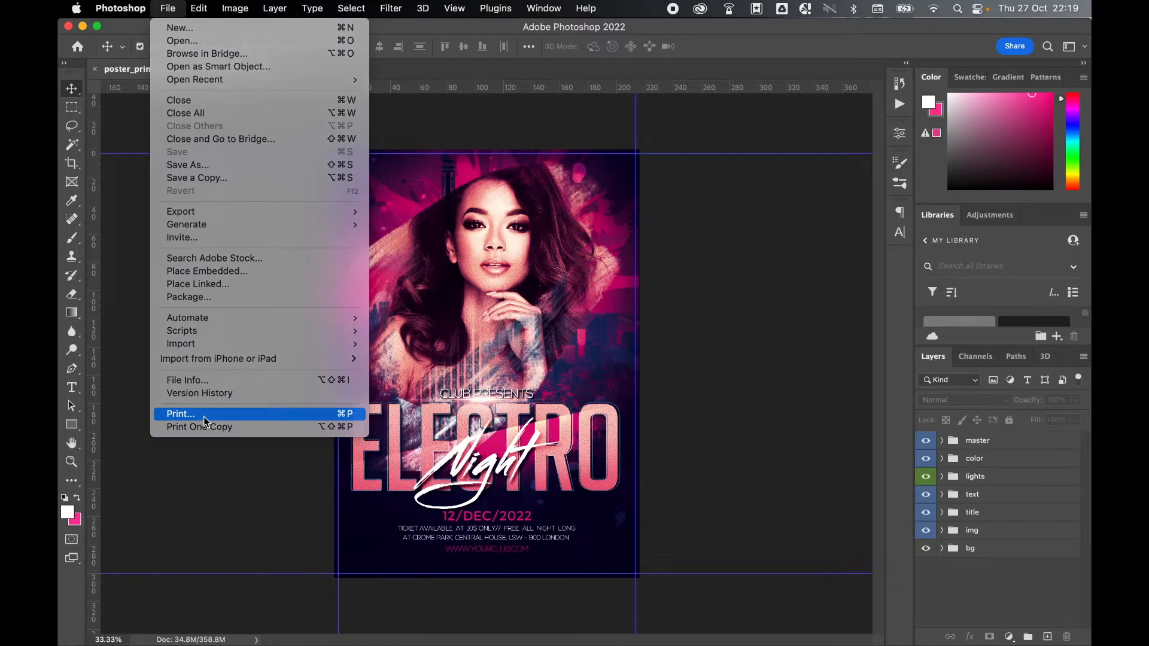
click(204, 414)
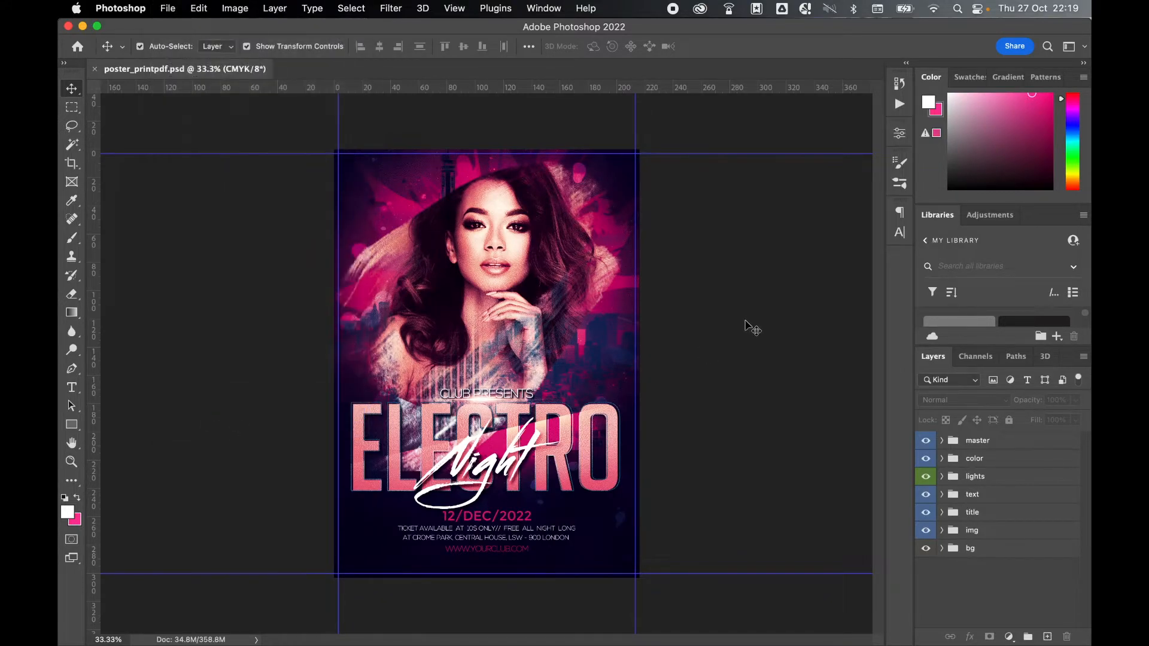
scroll(742, 317, down, 3)
click(602, 552)
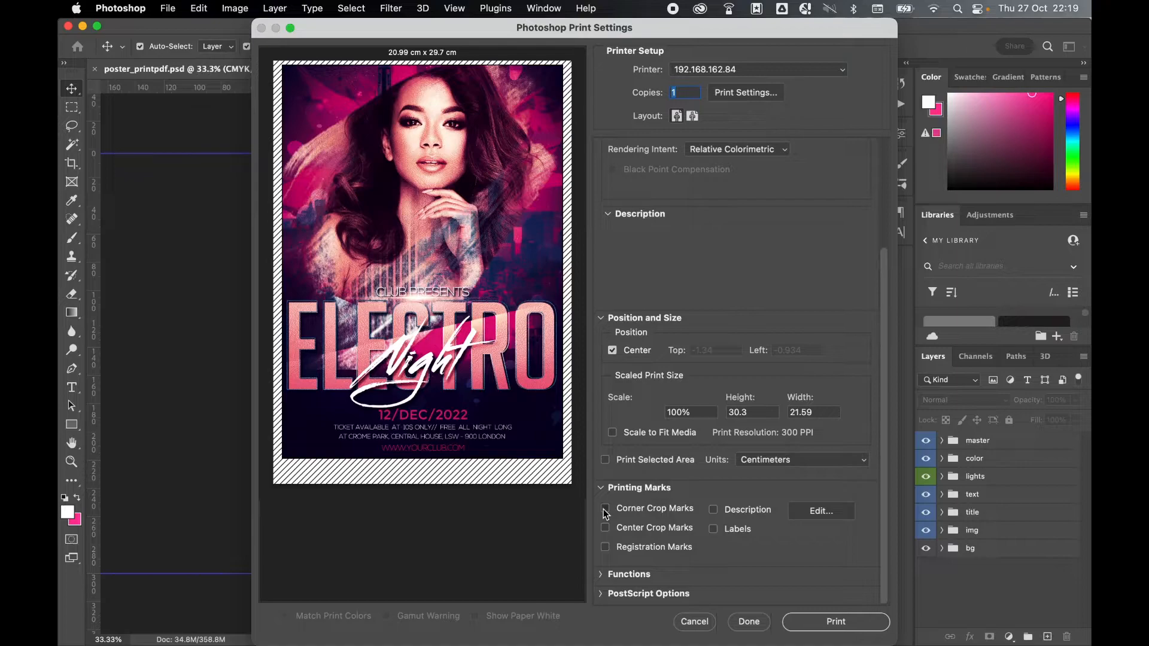
click(605, 509)
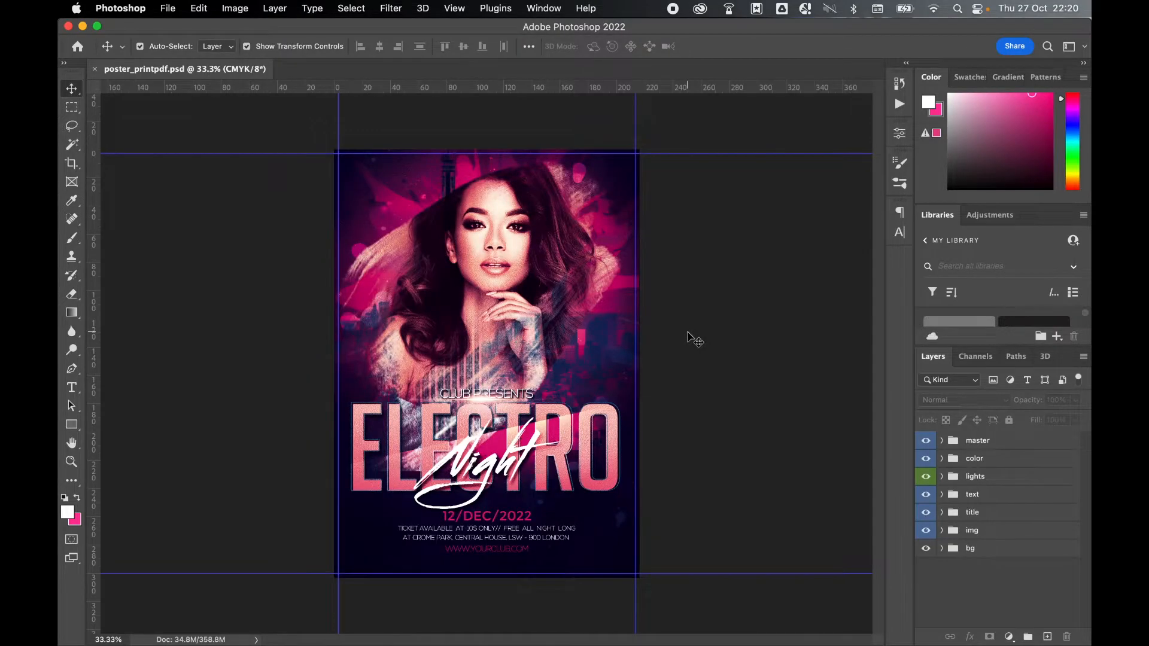
Switch to Adobe InDesign and create a 210 × 297 mm document with 0 mm margins and 3 mm bleed.
mouse_move(431, 637)
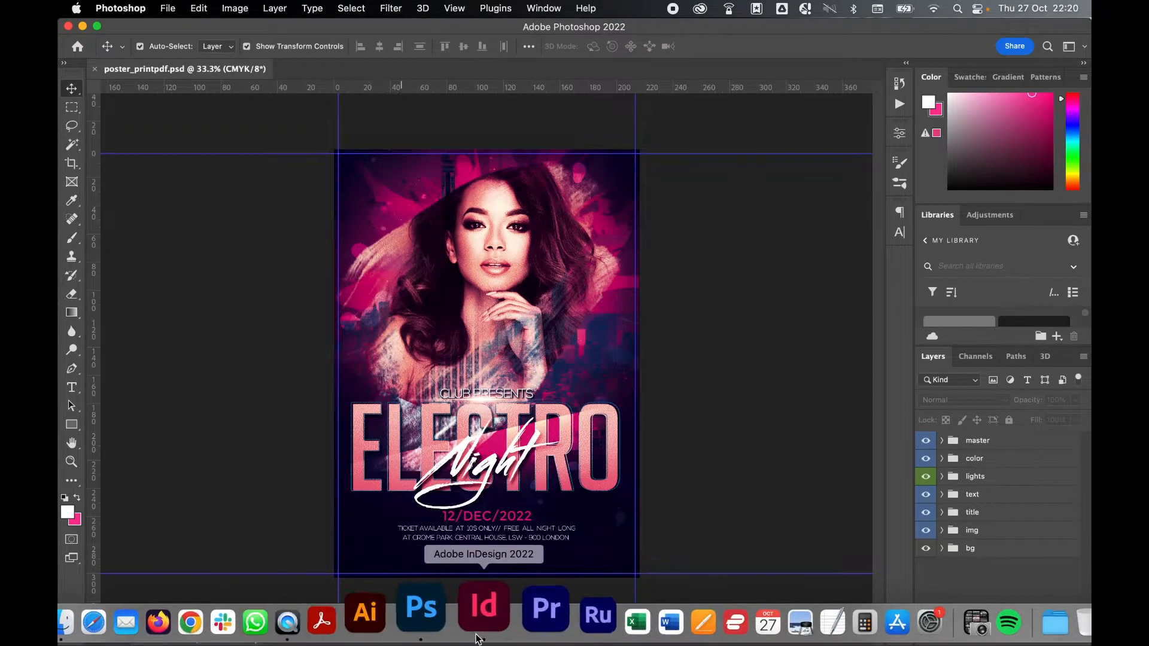
click(477, 631)
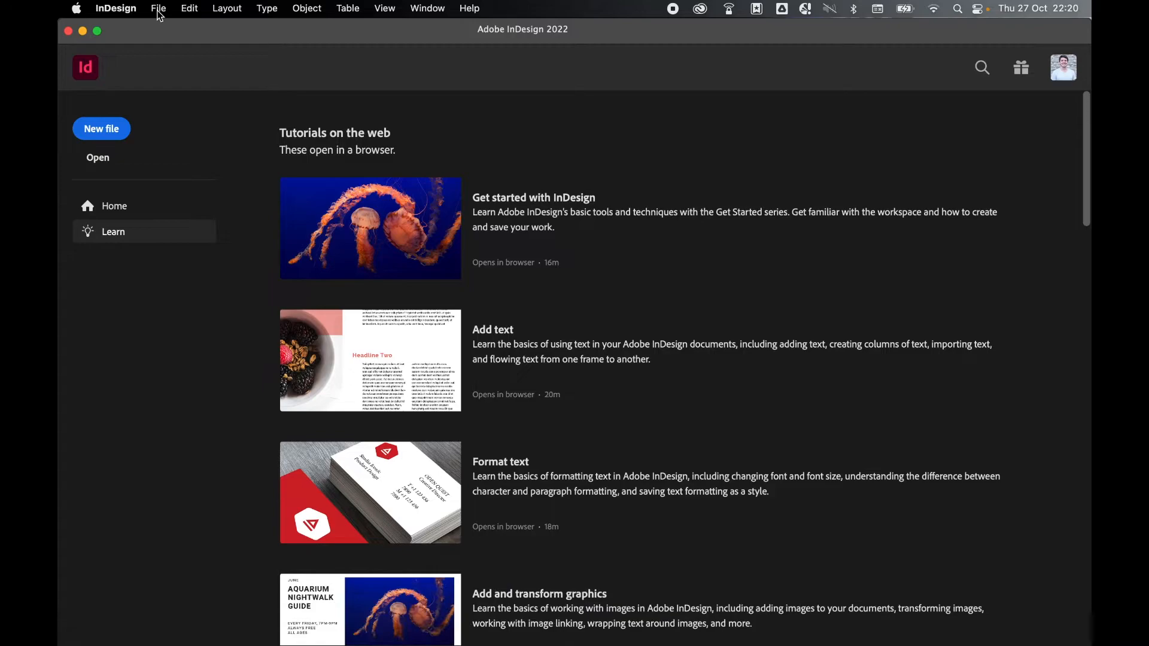
click(158, 7)
mouse_move(162, 33)
click(375, 33)
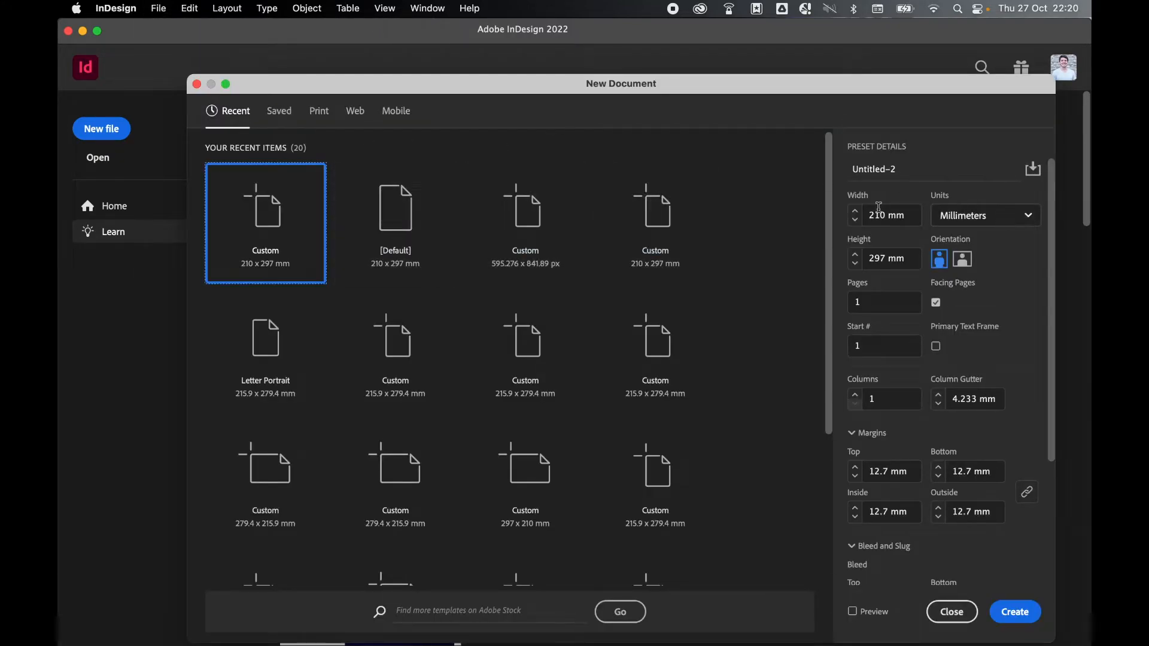
click(907, 472)
text(0)
key(Tab)
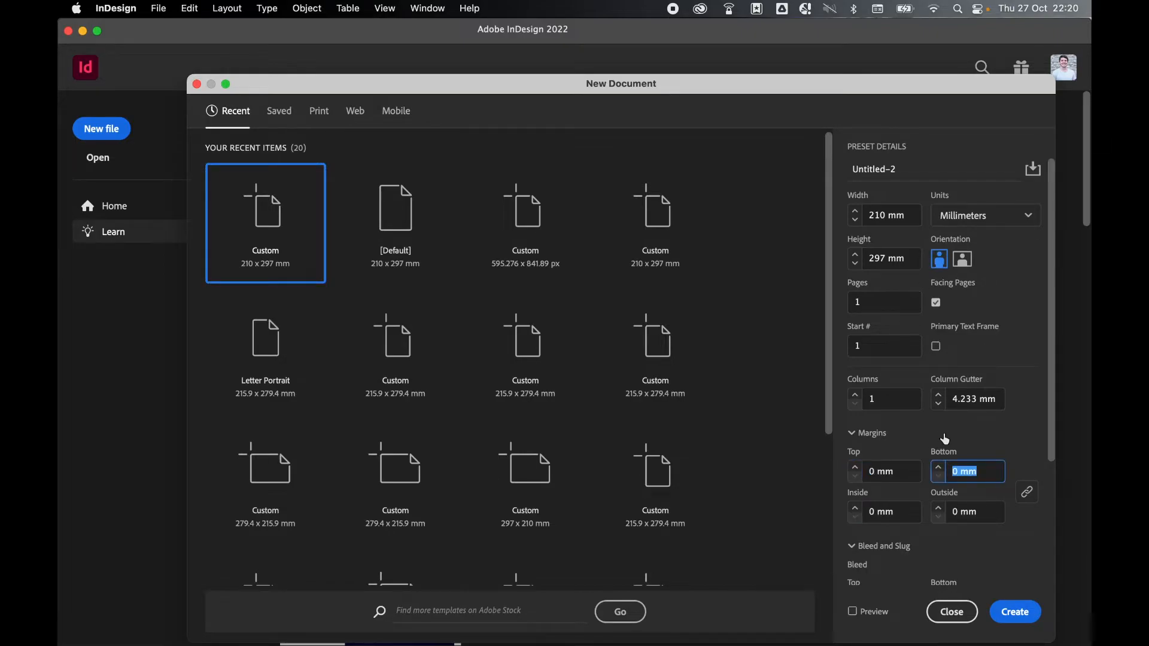
scroll(944, 438, down, 5)
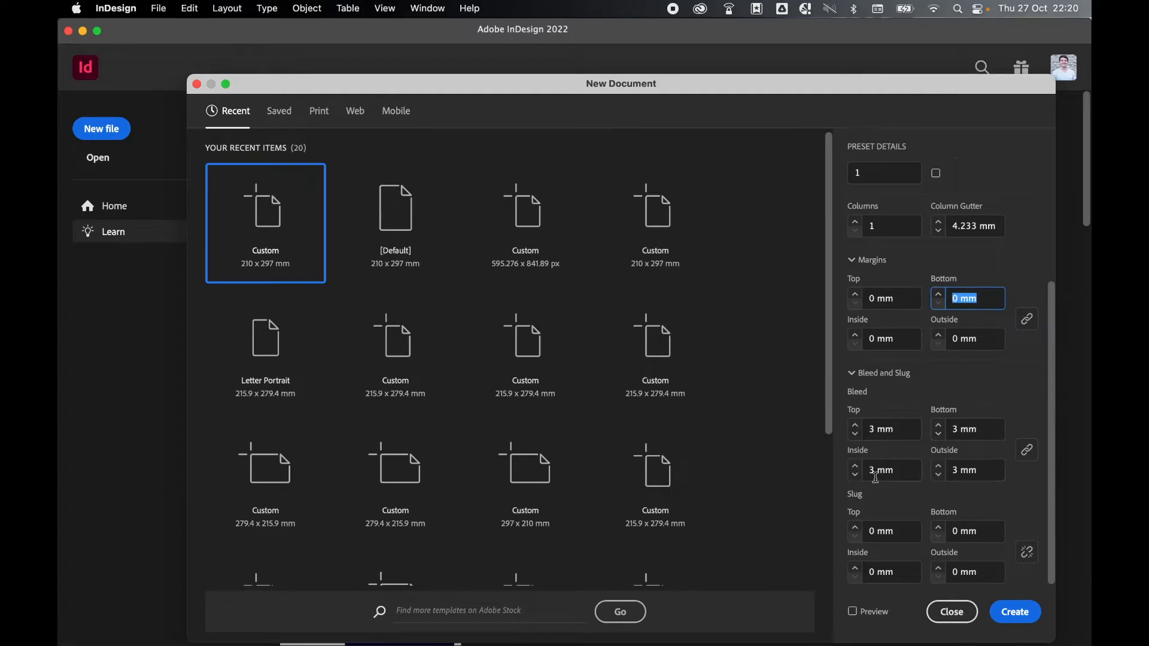
click(1015, 615)
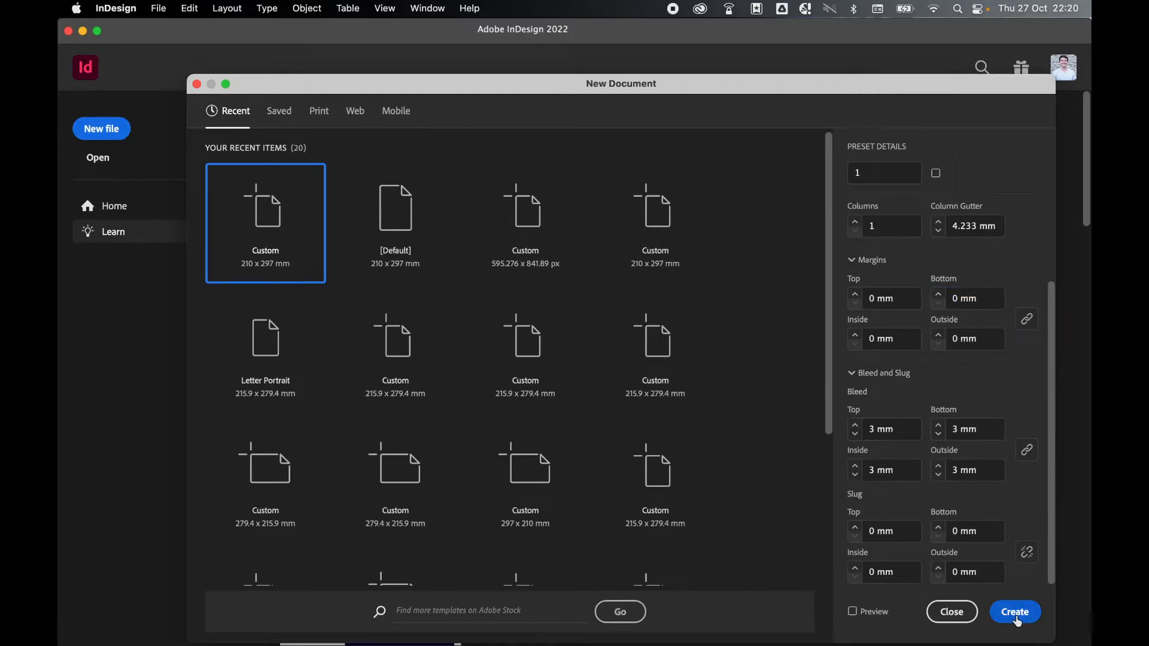
Place poster_printpdf.psd from the Images folder on the page at its original size.
click(158, 9)
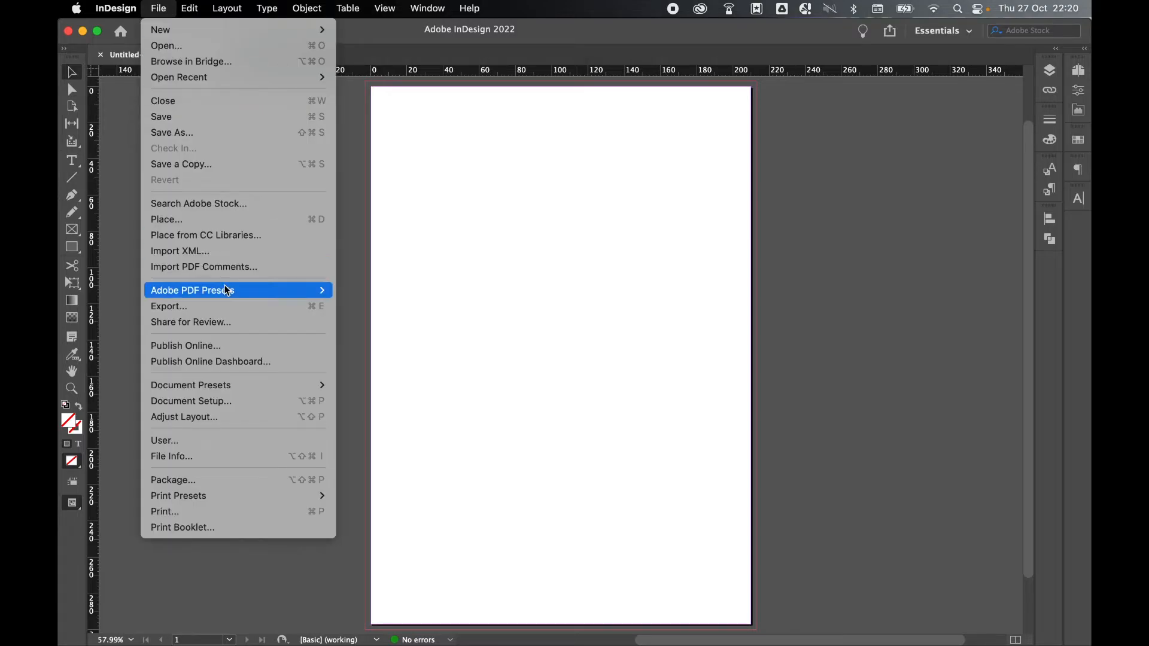
click(225, 222)
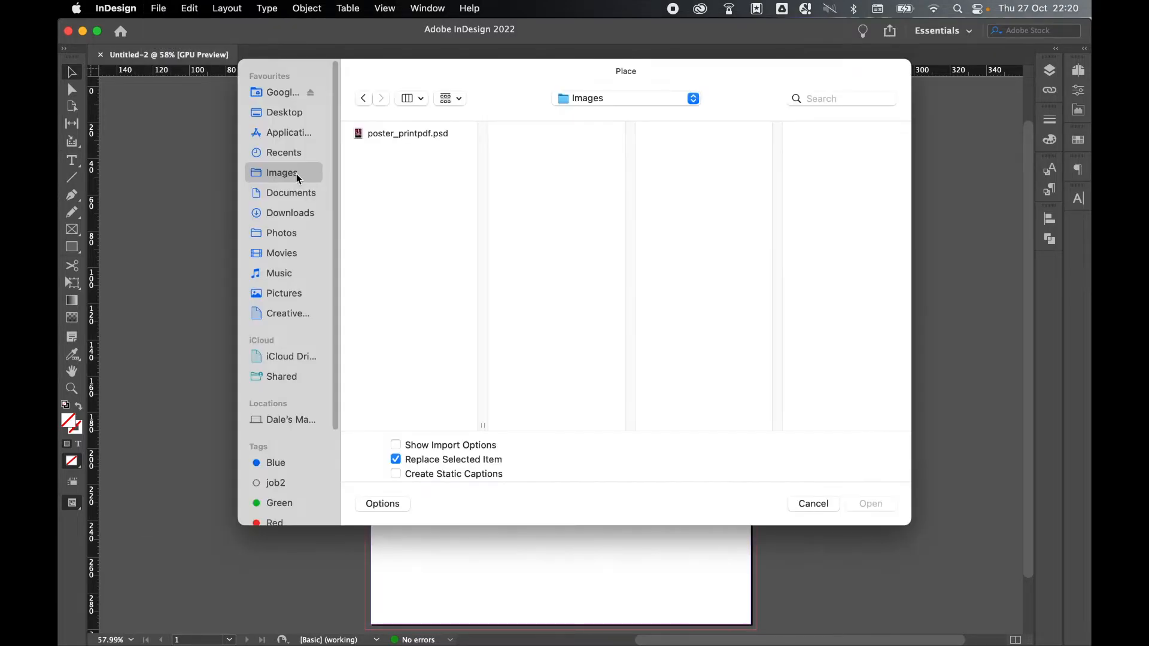
click(426, 134)
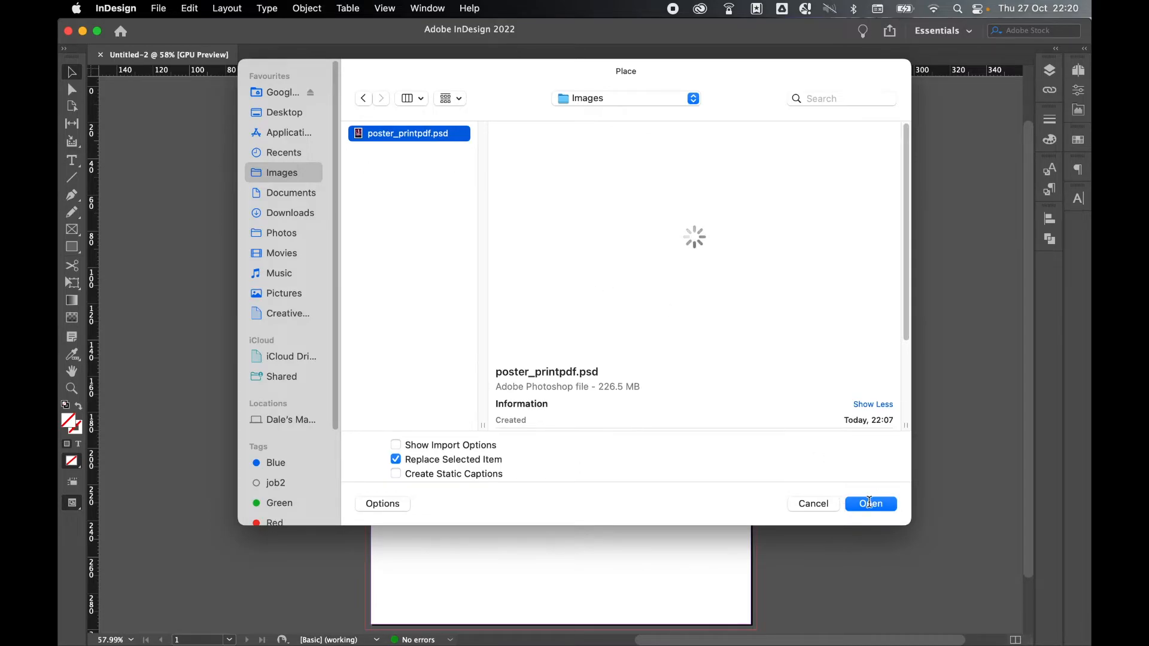
click(869, 503)
click(393, 98)
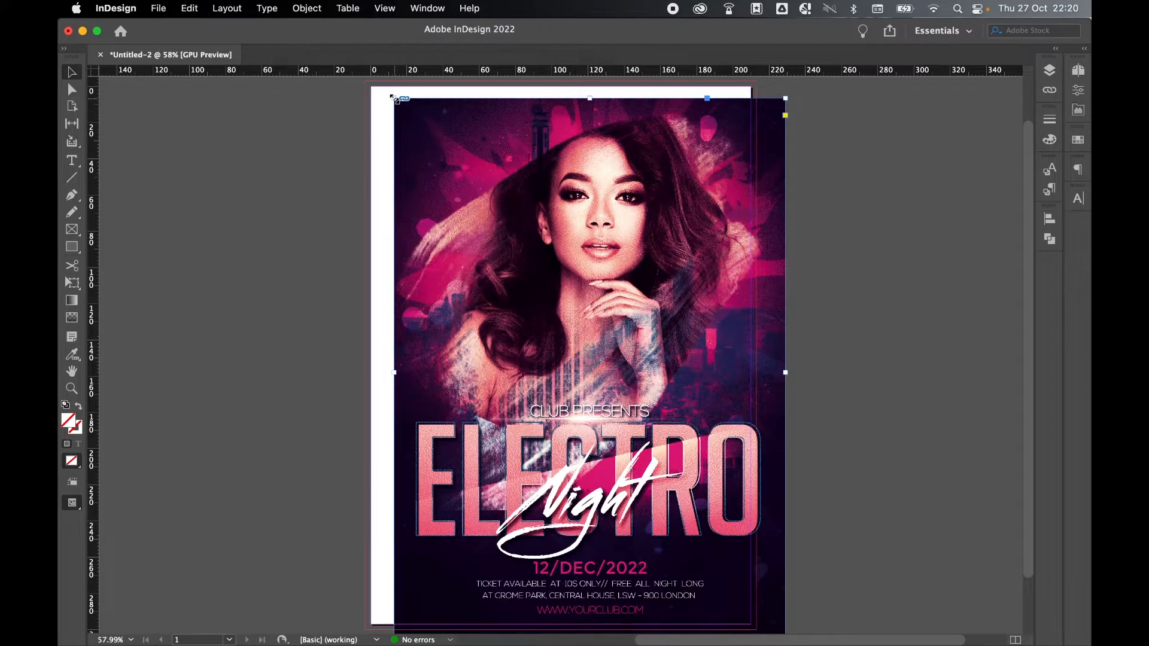
Center the placed poster horizontally and vertically relative to the page, and deselect it.
click(1047, 226)
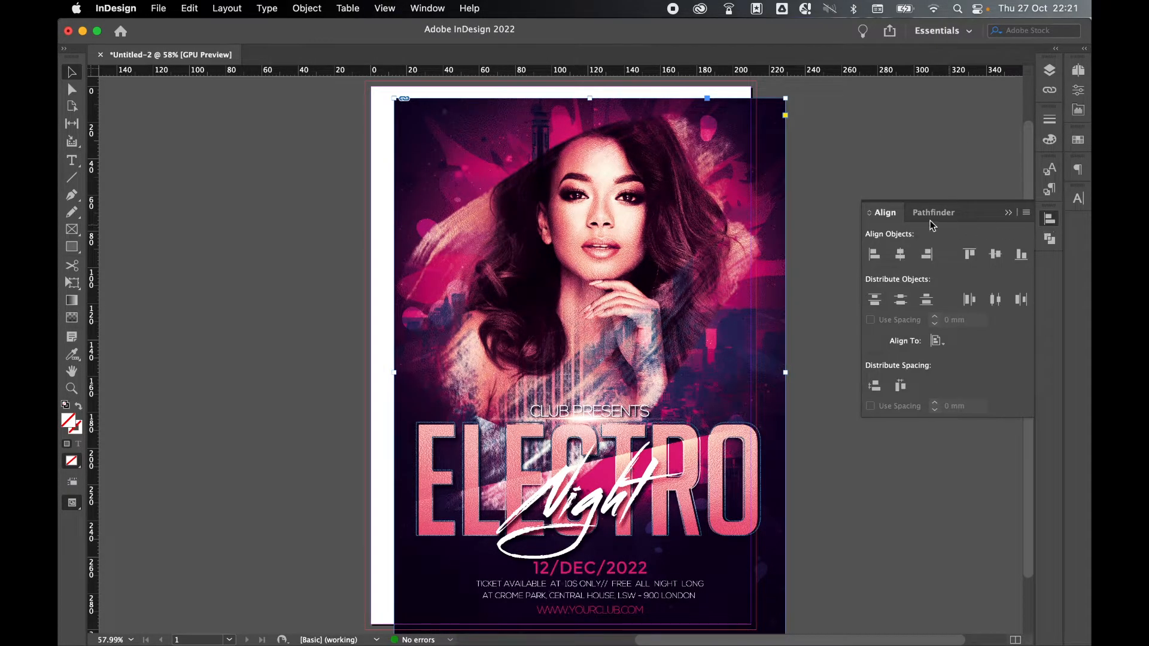
click(937, 340)
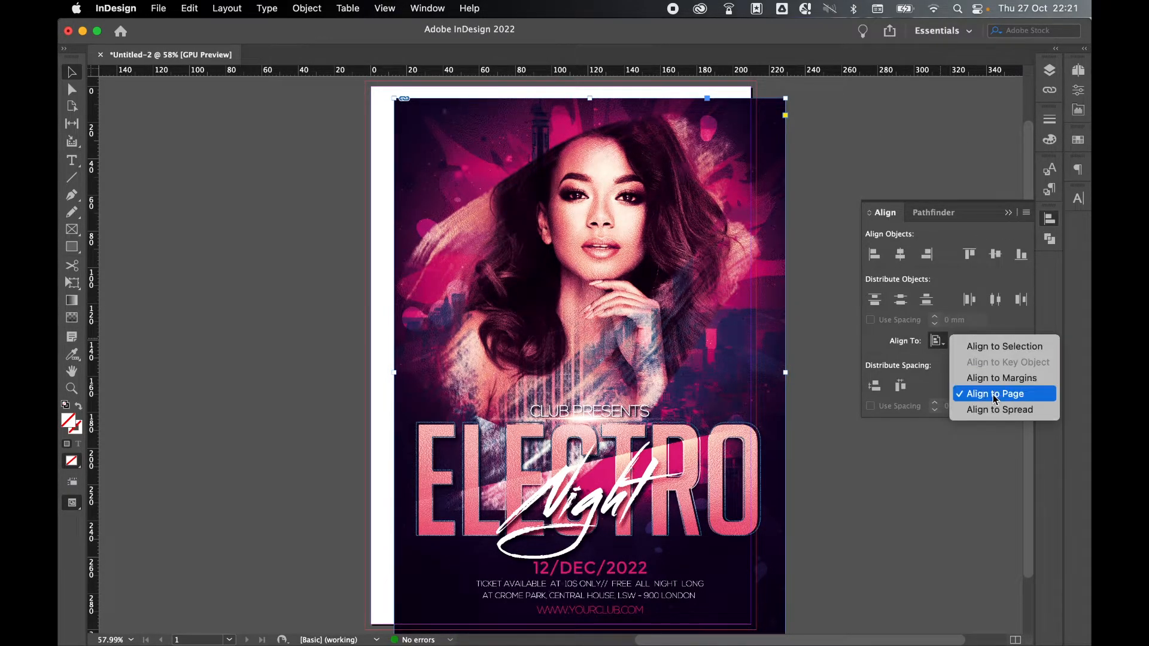
click(997, 394)
click(900, 254)
click(995, 255)
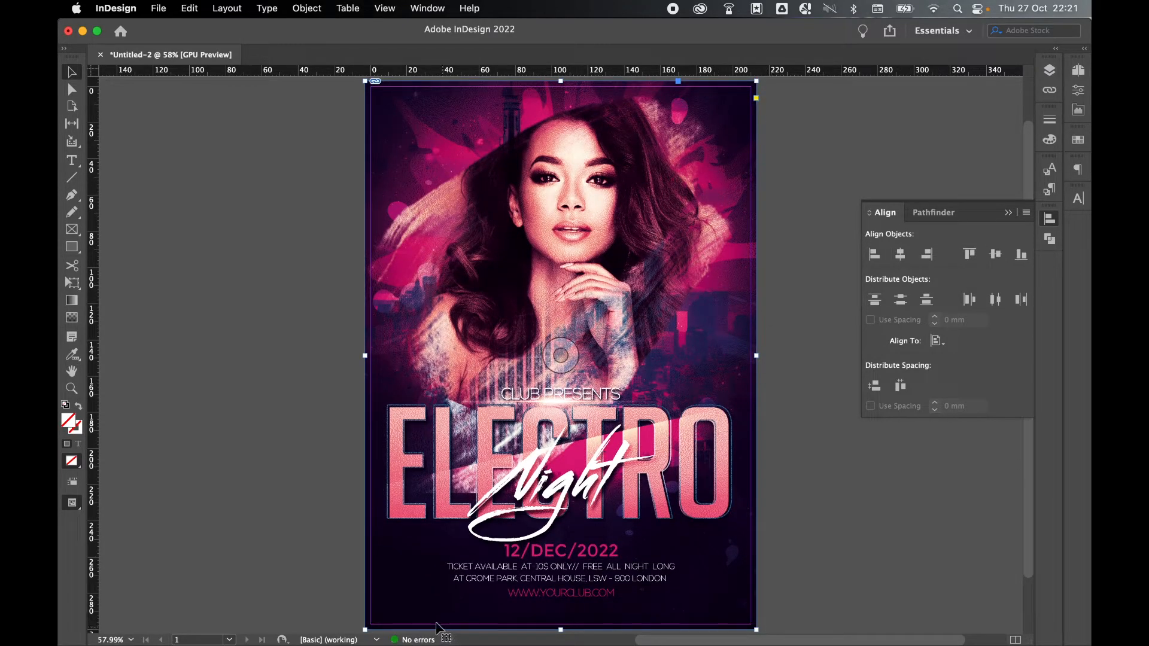
click(334, 267)
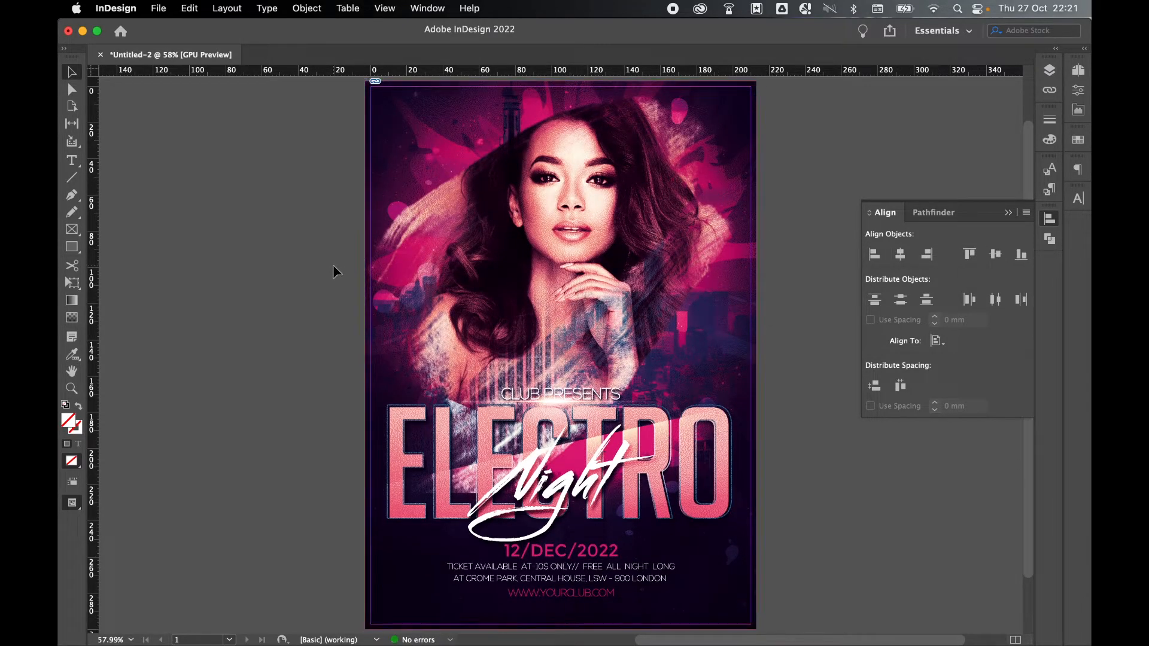
click(1052, 220)
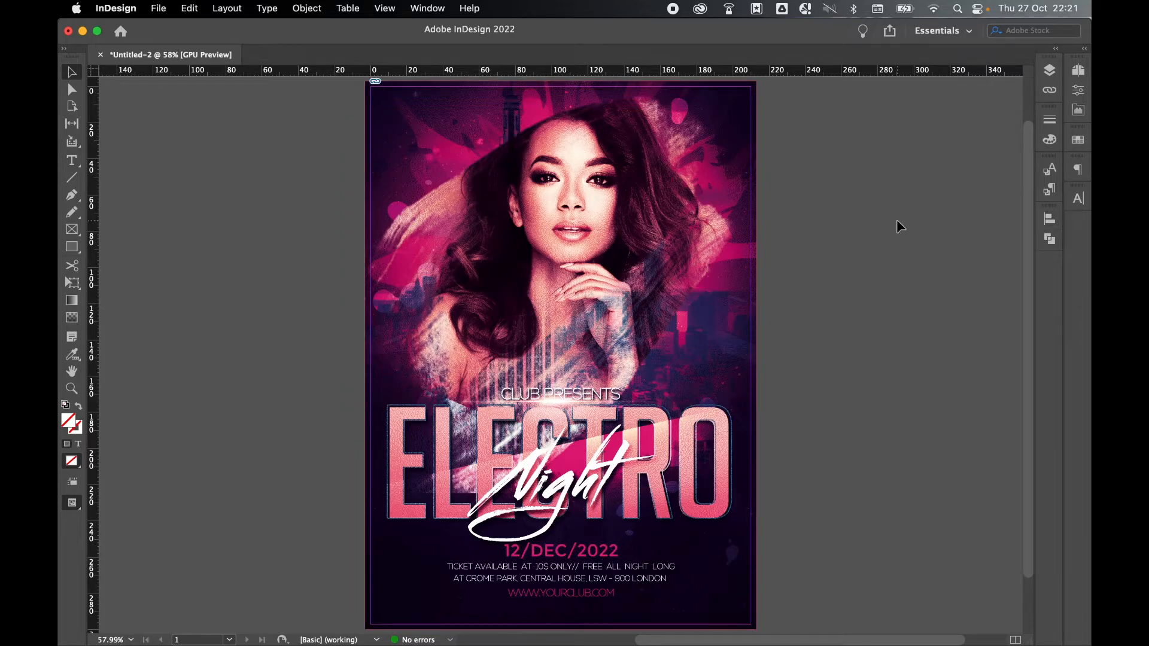
Start exporting the document as Adobe PDF (Print) named poster_printbleed in the Images folder.
click(159, 8)
click(224, 311)
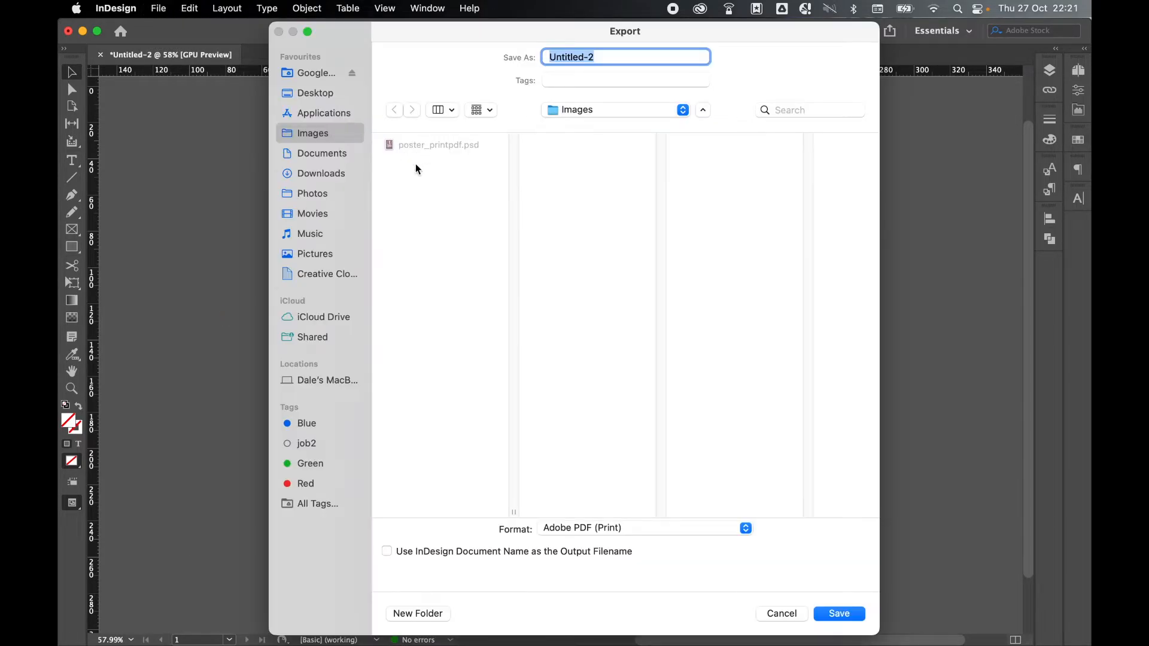
text(poster_printbleed)
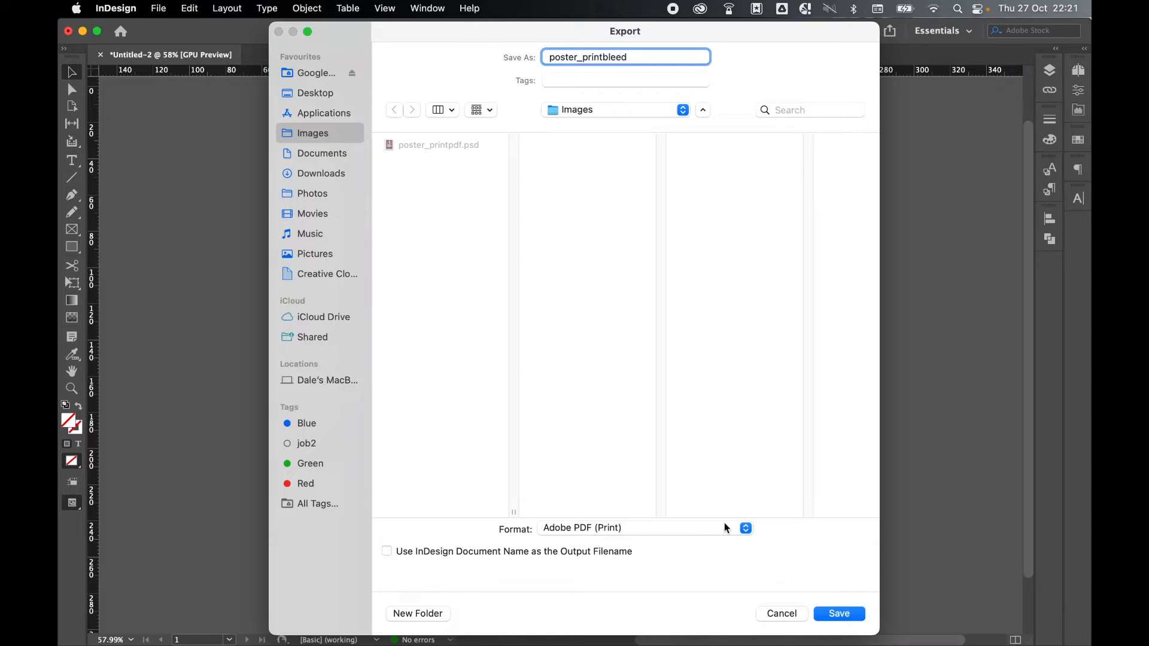
click(837, 614)
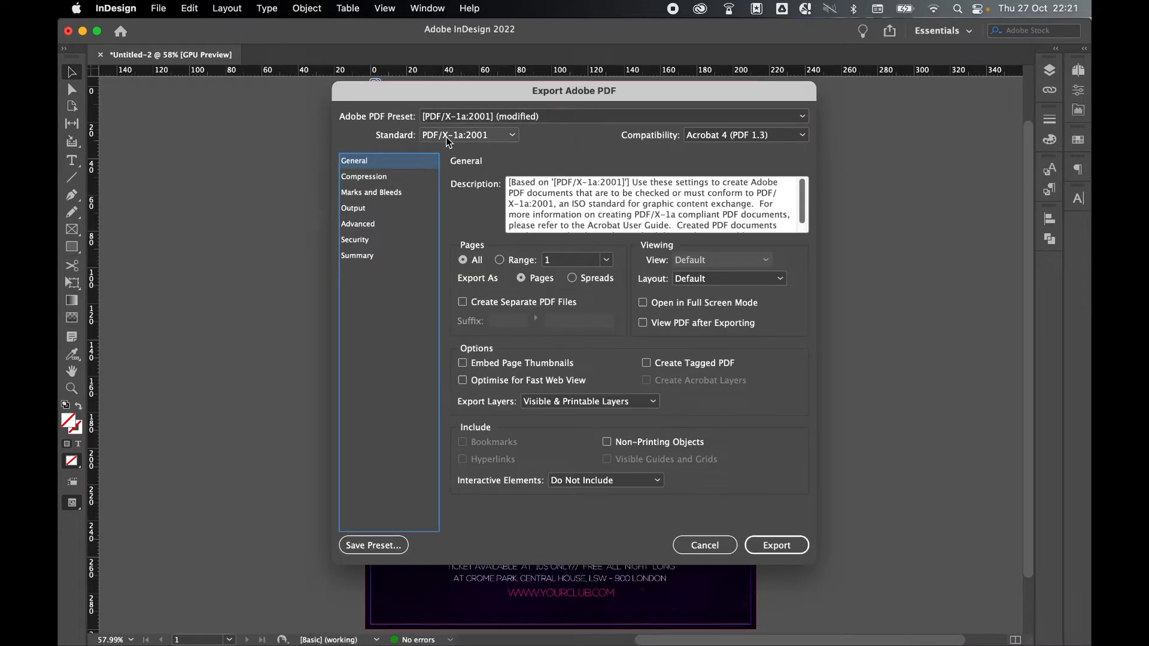
Export the PDF with the PDF/X-1a:2001 standard, crop marks and the document bleed settings enabled.
click(362, 208)
click(367, 194)
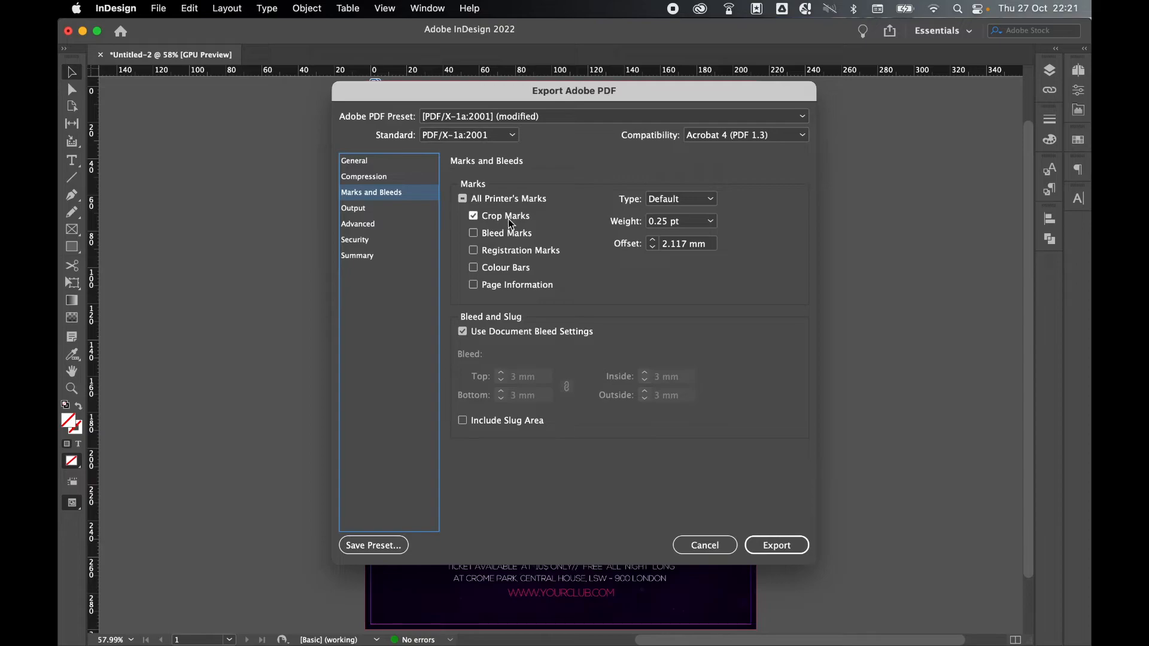
click(466, 334)
click(467, 335)
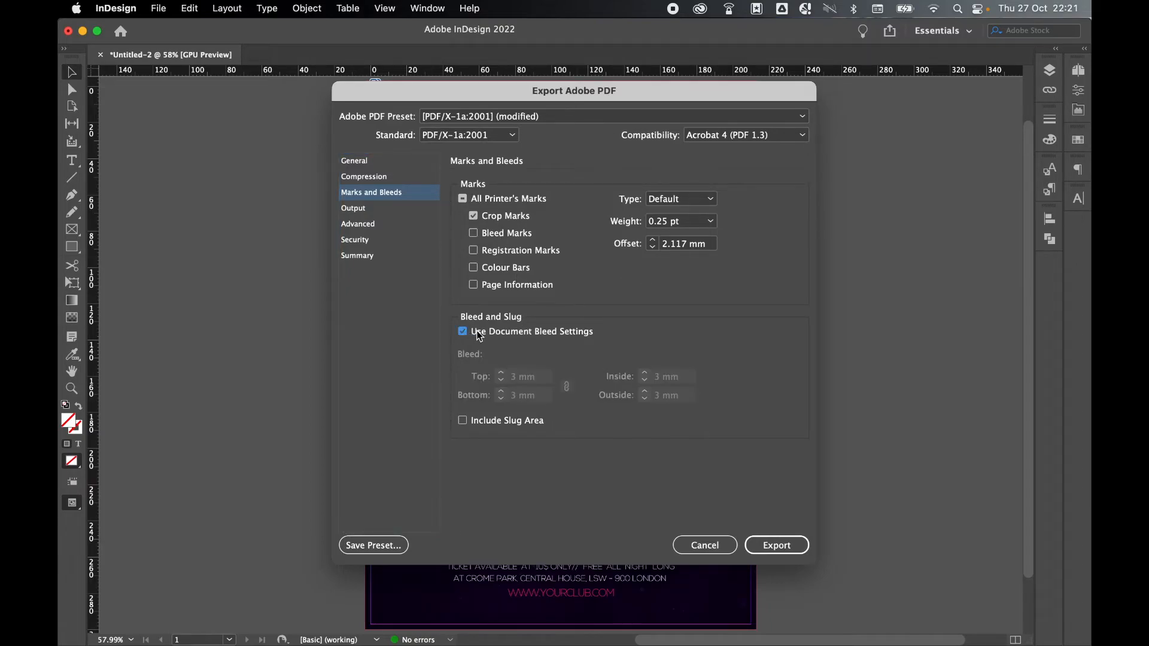
click(773, 543)
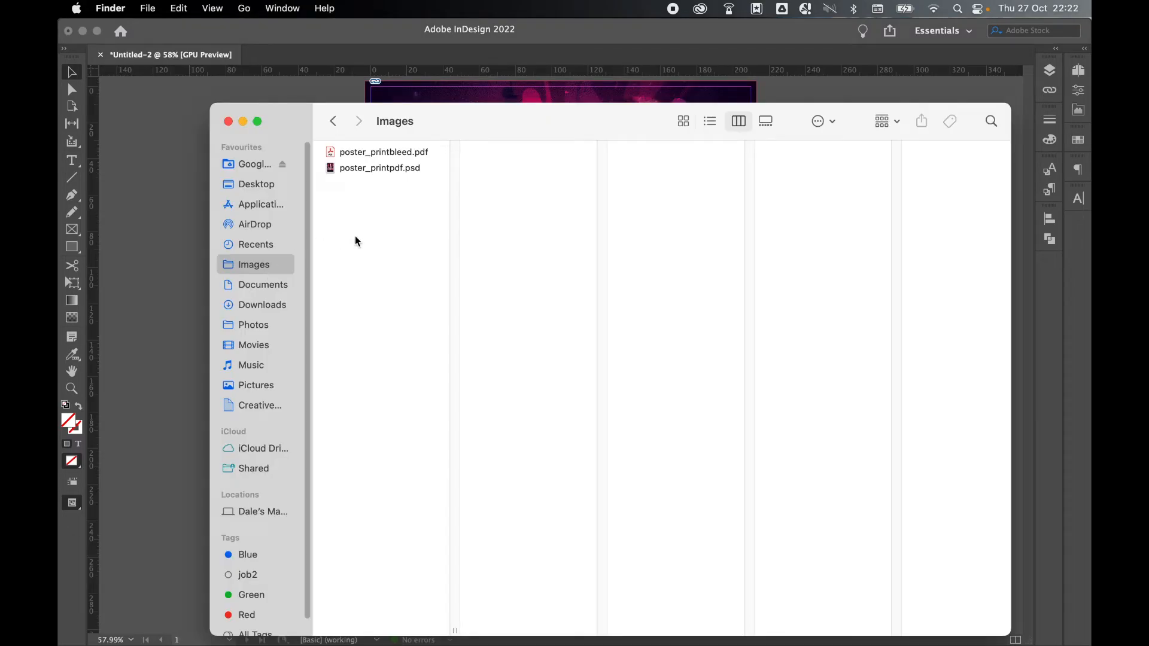
Preview the exported poster_printbleed.pdf in Finder, close the preview and switch back to Adobe InDesign.
click(375, 156)
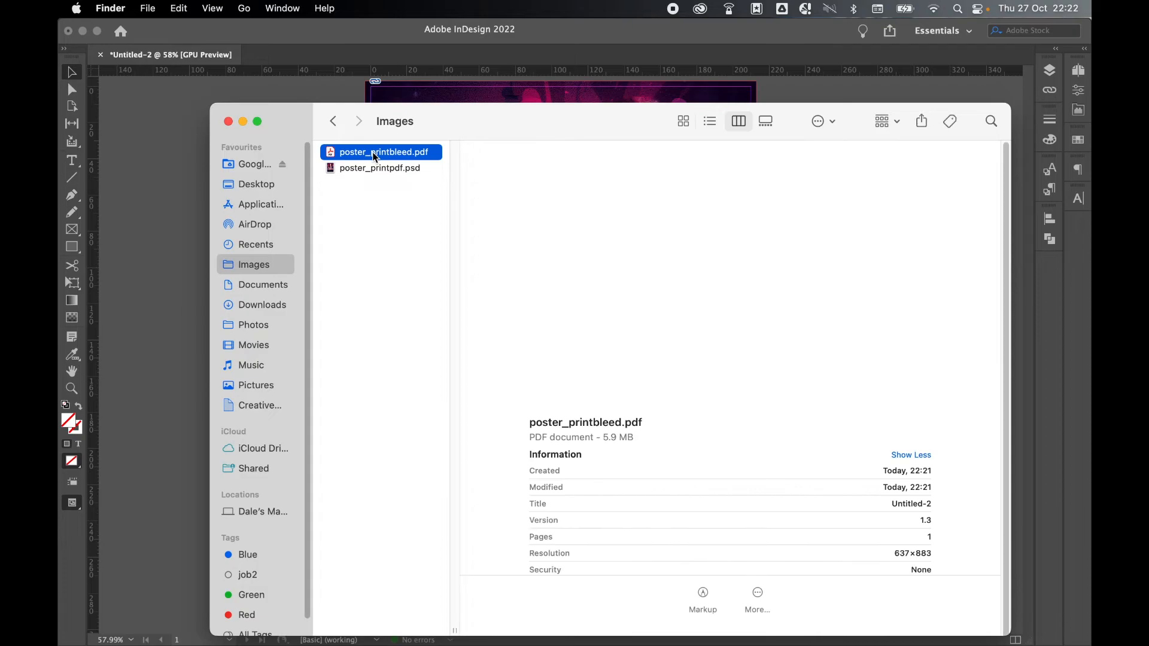
key(space)
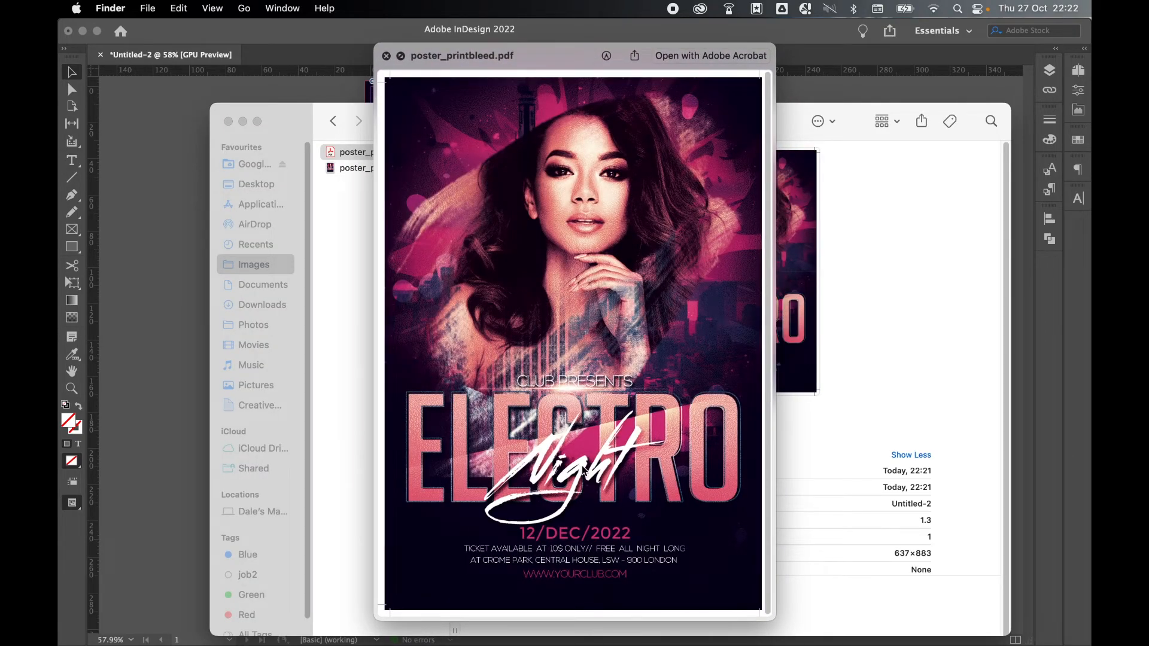
key(space)
key(super+Tab)
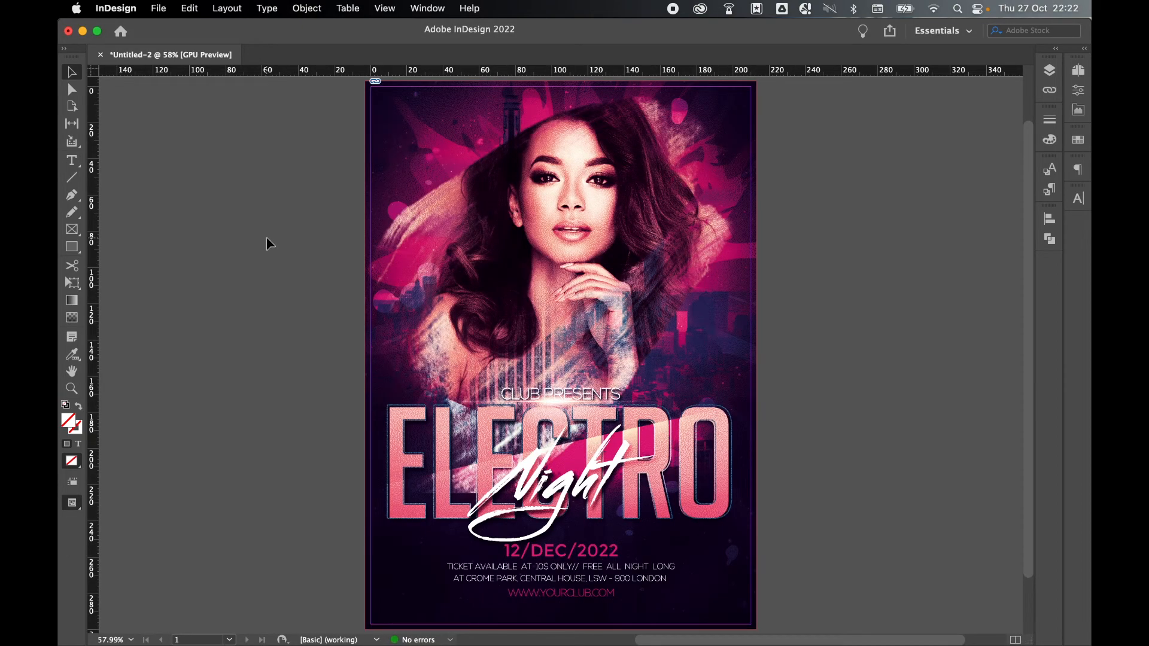